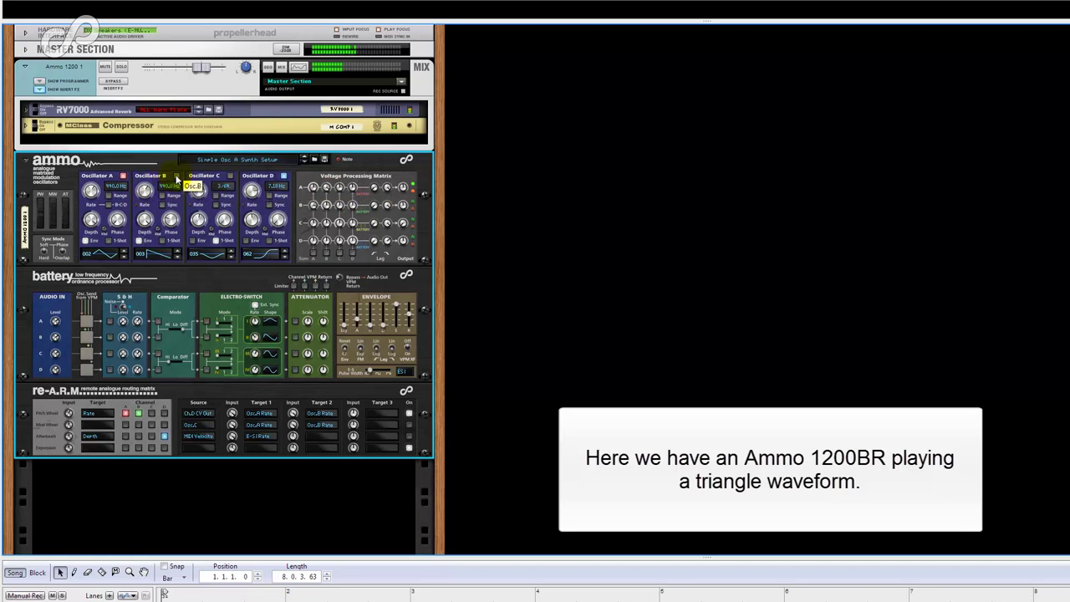
Step: Turn on Oscillator B, route it to the output through VPM B and vary its phase
click(177, 175)
click(326, 252)
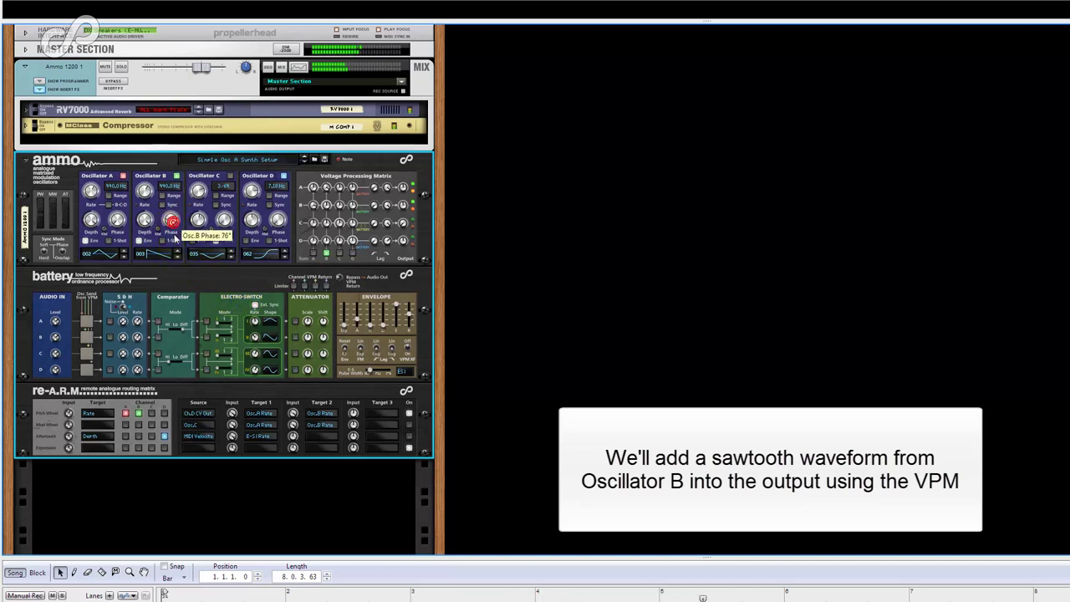
drag(173, 224, 186, 266)
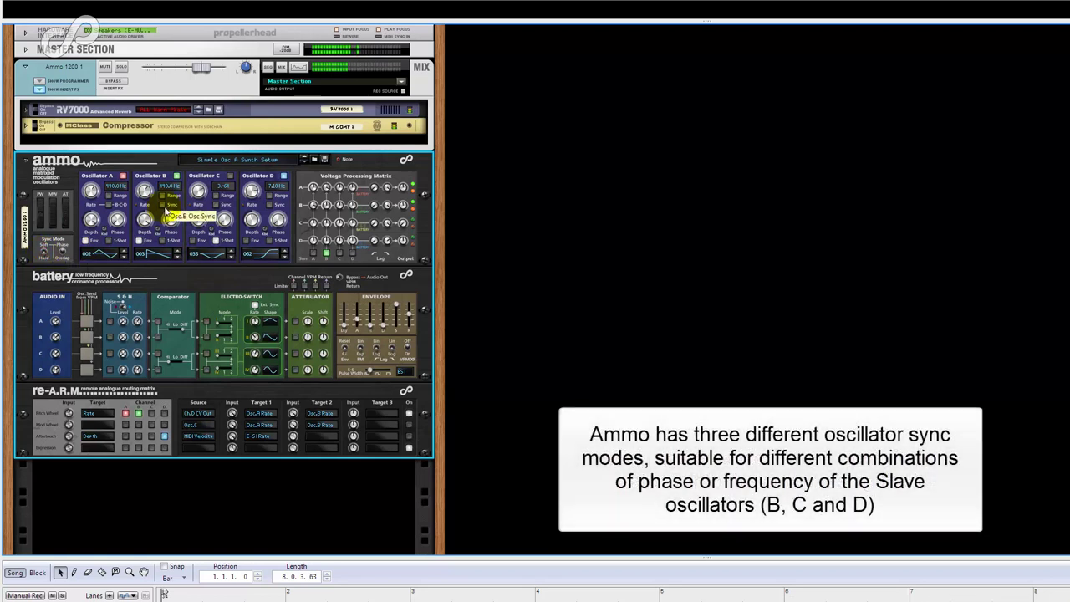
drag(170, 221, 174, 247)
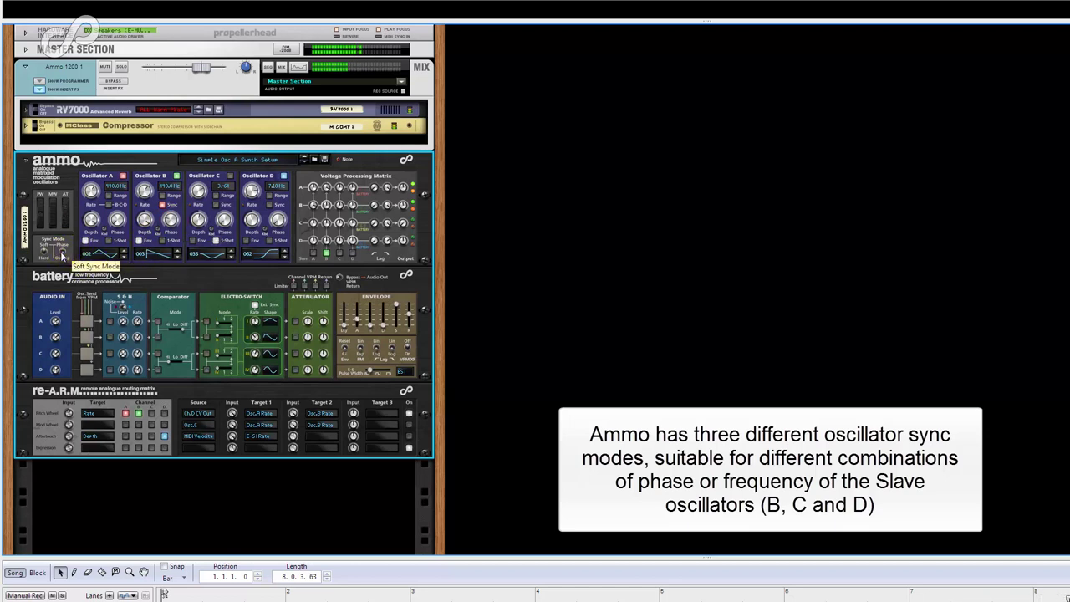
Step: Sweep the phase of the synced Oscillator B and adjust the VPM A Sum B amount in the Voltage Processing Matrix
mouse_move(170, 220)
mouse_down()
mouse_move(181, 274)
mouse_move(182, 137)
mouse_up()
click(171, 220)
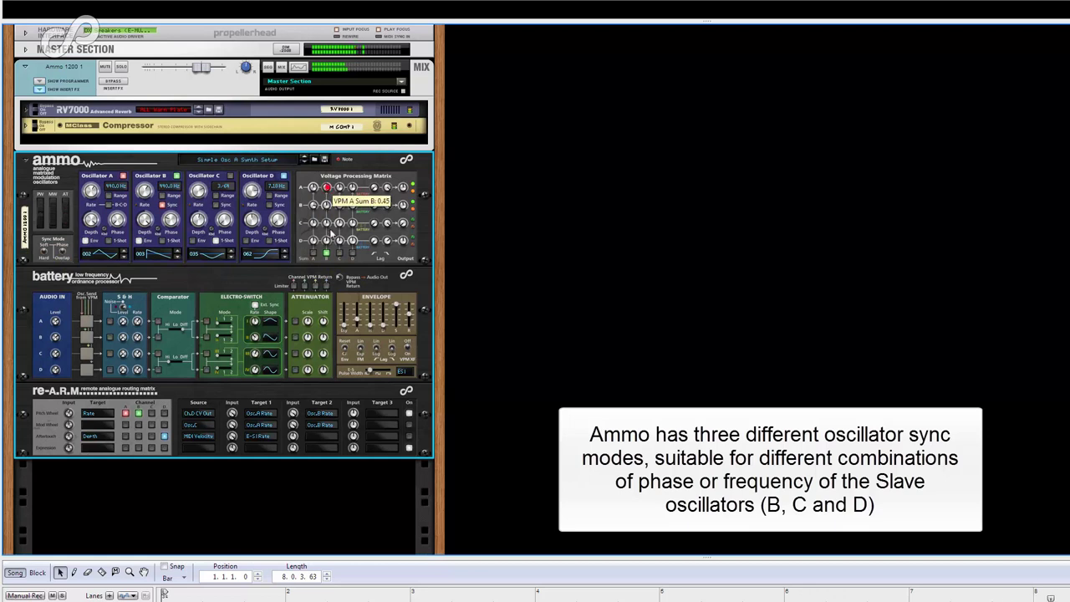
drag(344, 290, 338, 188)
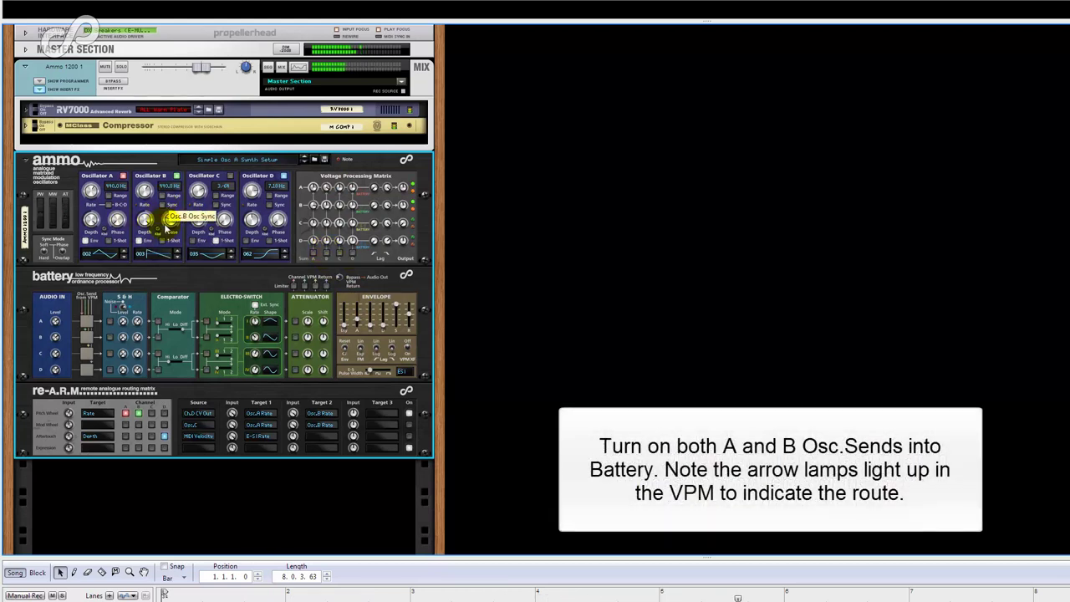
Step: Turn on the A and B oscillator sends into Battery and set the channel A-B comparator mode to Difference
click(84, 322)
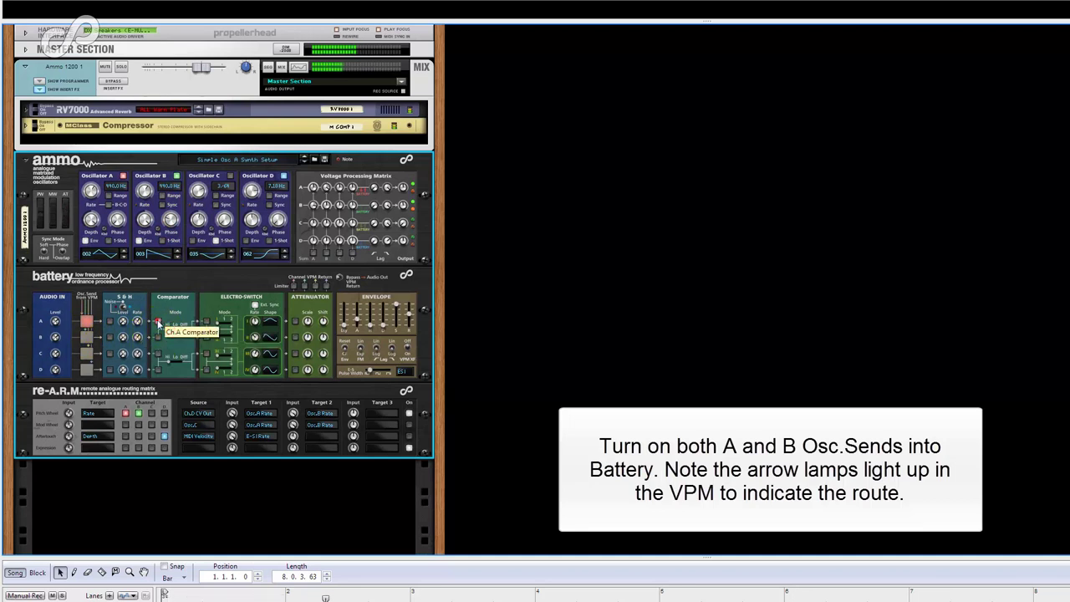
click(86, 338)
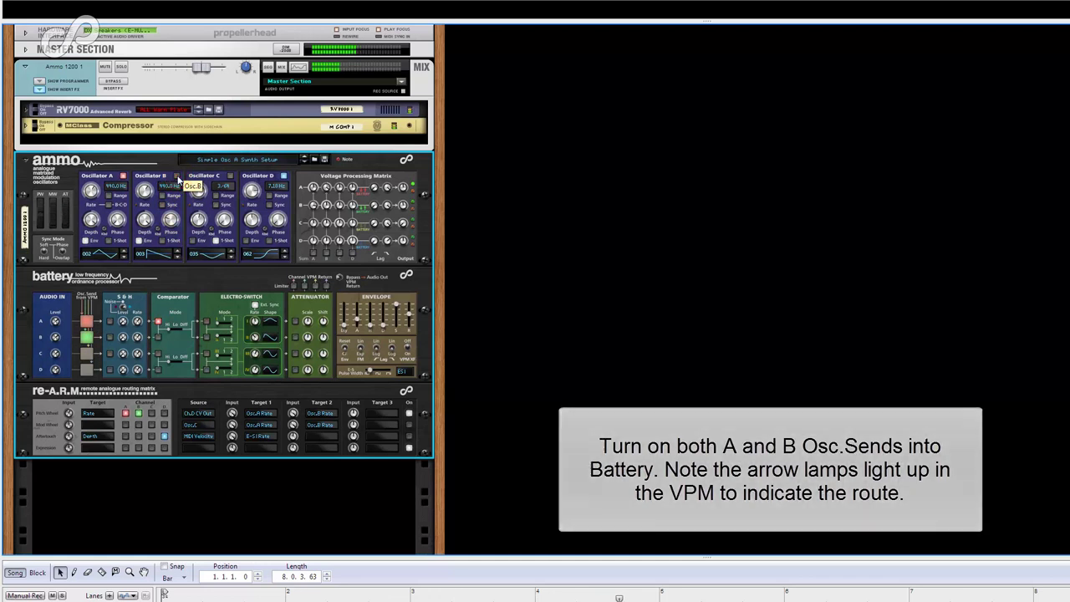
click(183, 329)
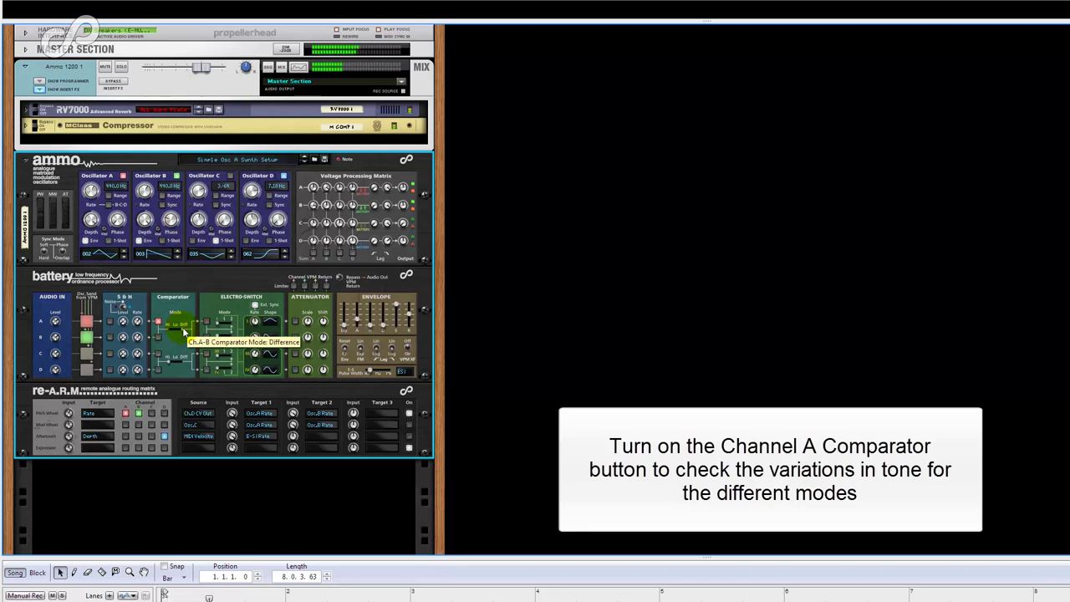
Step: Turn on sync for Oscillator B and audition the Channel A comparator in High and Low modes
click(163, 206)
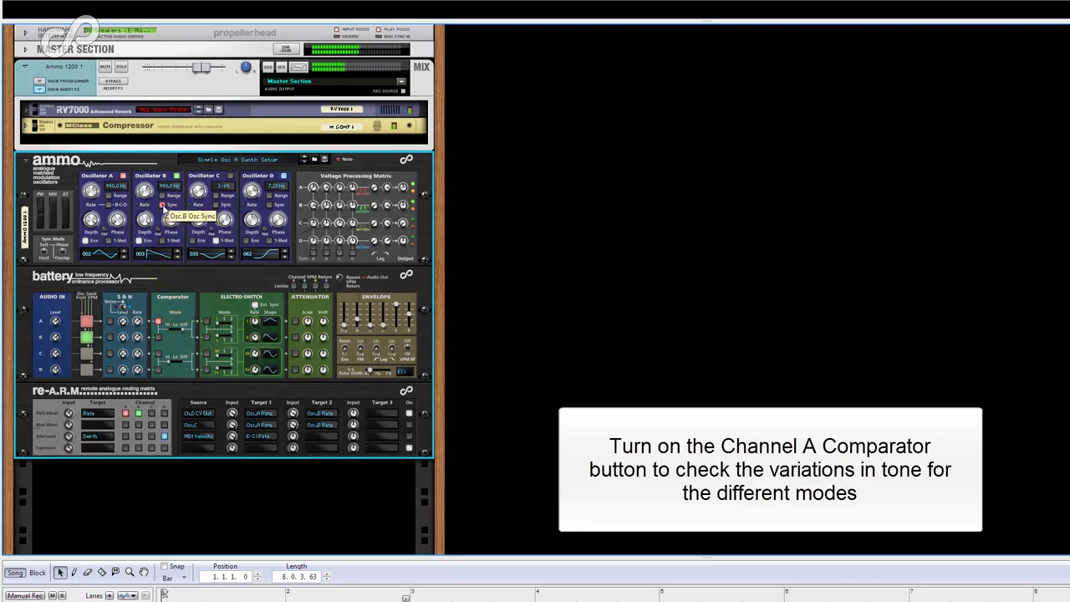
click(158, 321)
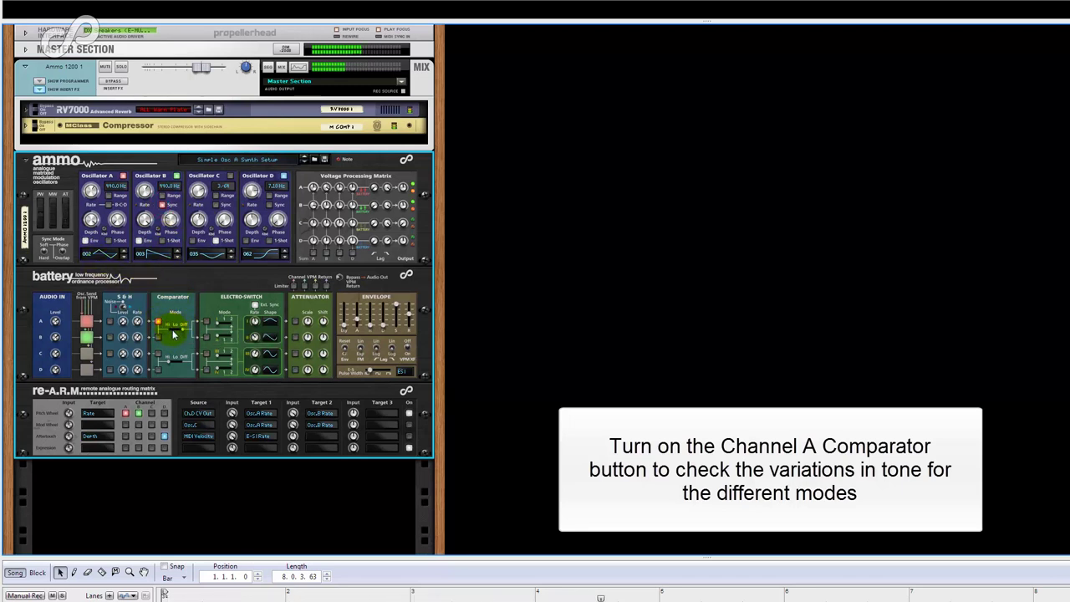
click(170, 328)
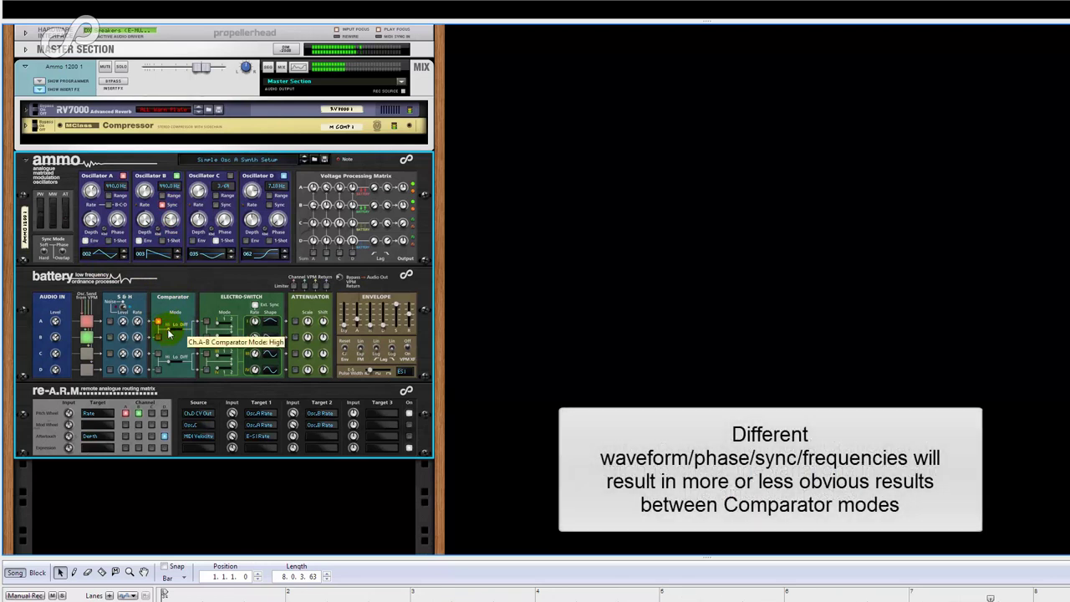
click(176, 328)
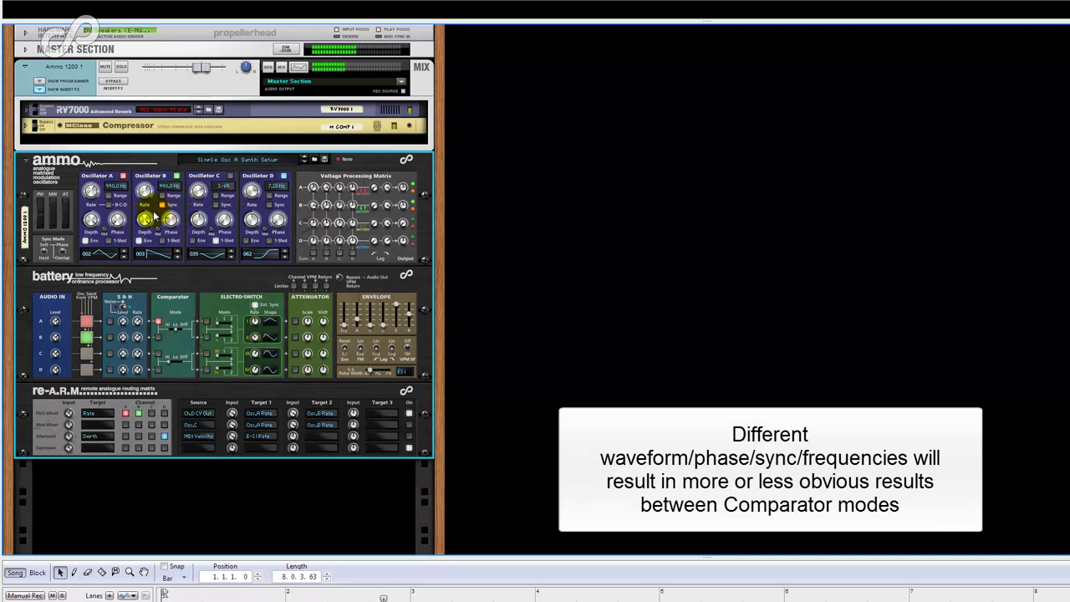
Step: Change the soft sync mode and compare the High and Low modes of the channel A-B comparator again
click(59, 253)
click(170, 330)
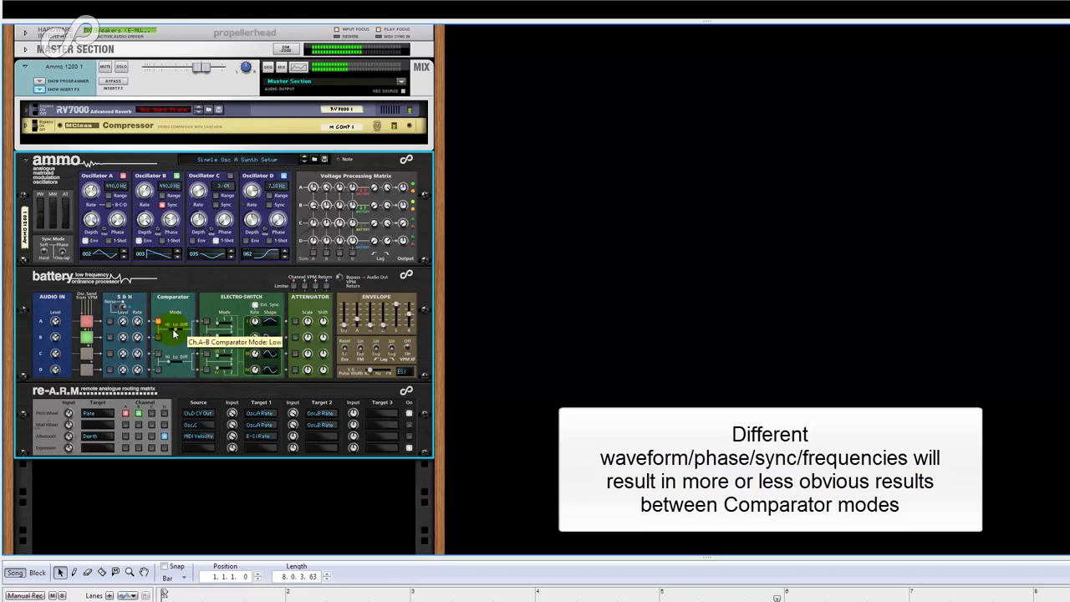
click(177, 330)
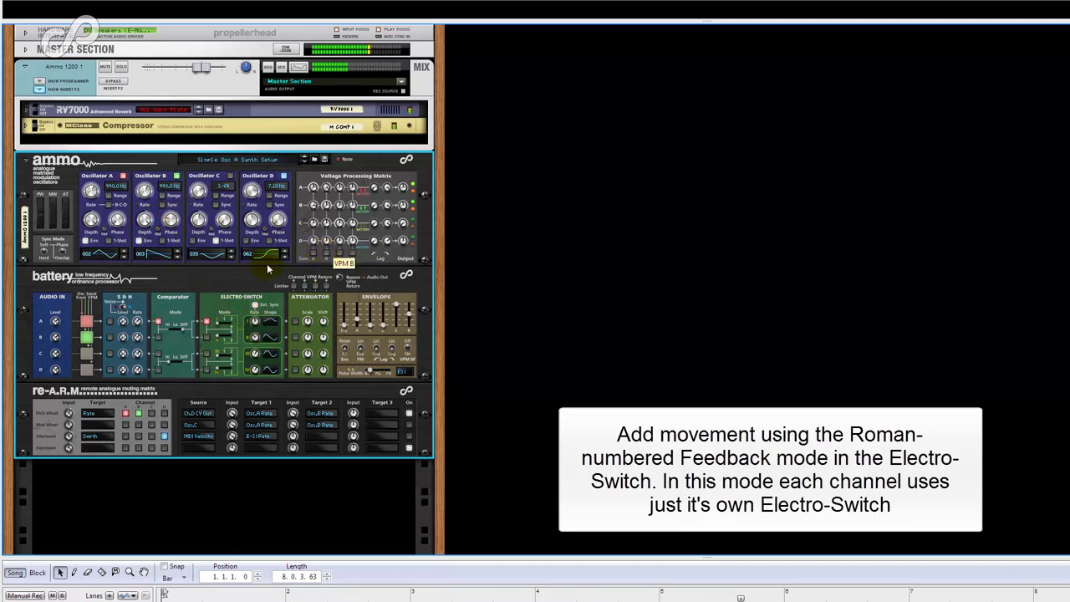
Step: Toggle VPM B and switch on the MIDI Velocity to E-S I Rate modulation in re-A.R.M
click(327, 254)
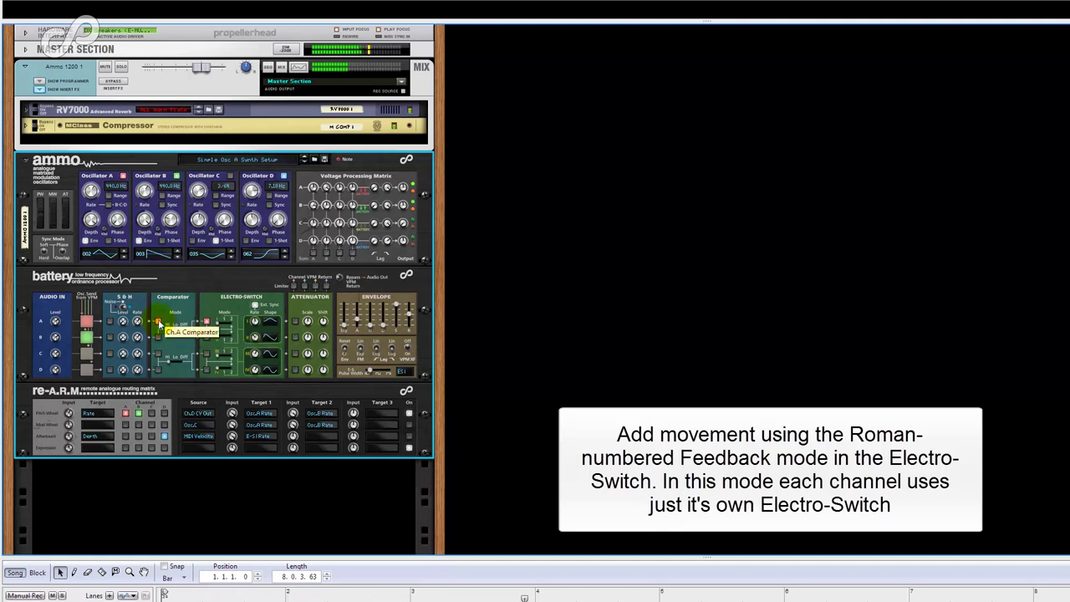
click(408, 435)
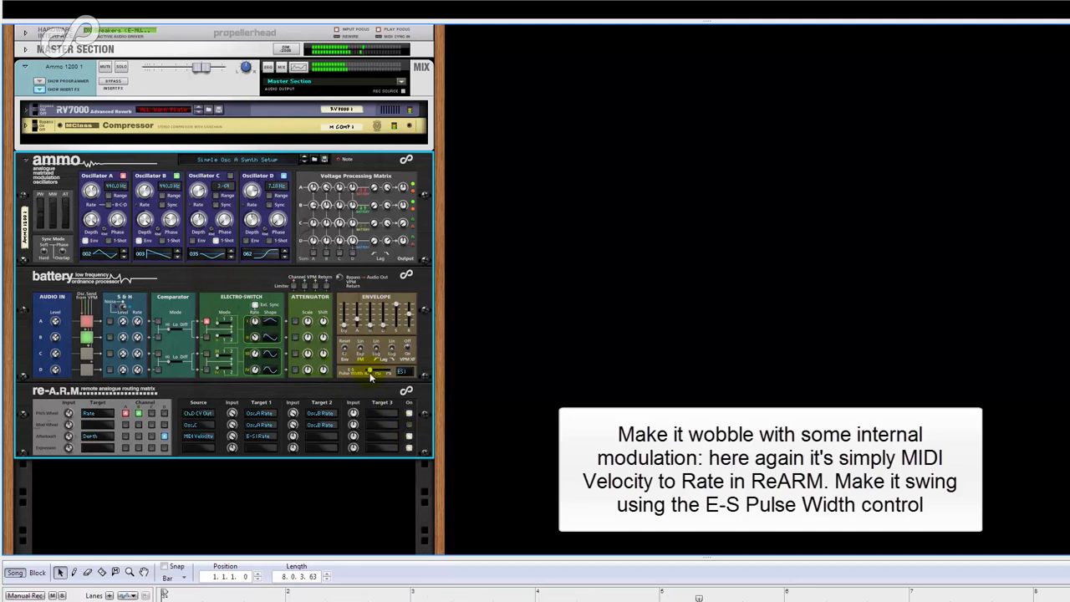
mouse_move(372, 374)
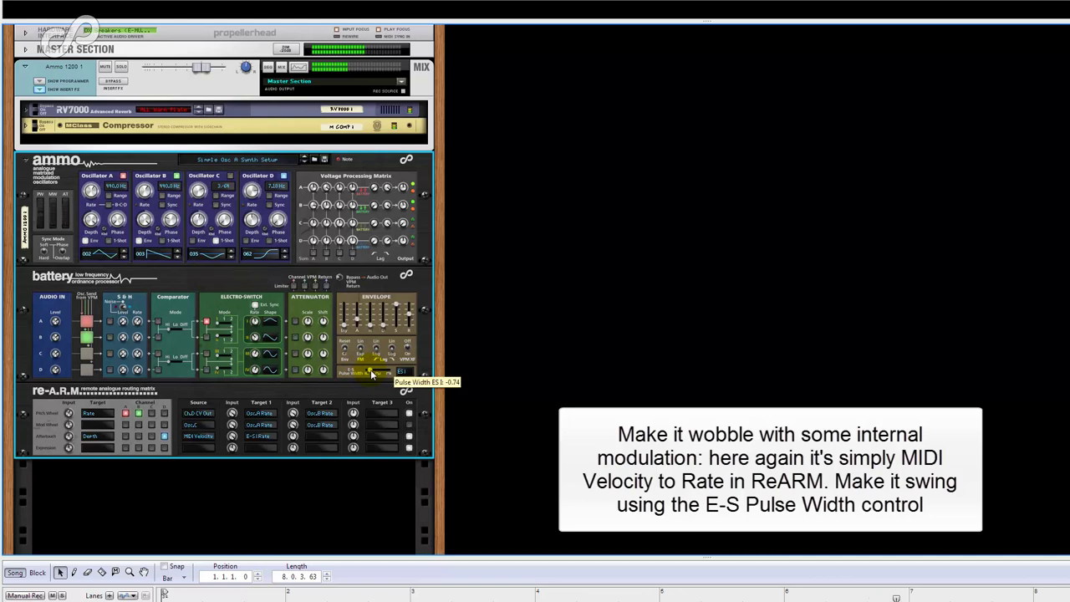
Step: Adjust both Electro-Switch Voltage Adjust screws on Battery's back panel and return to the front of the rack
key(Tab)
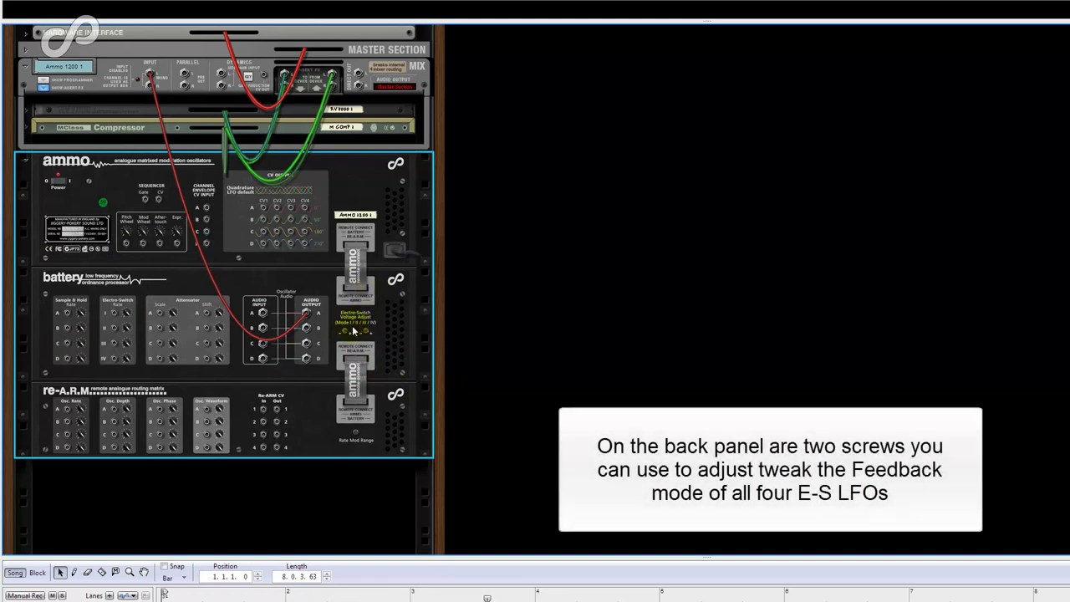
mouse_move(343, 333)
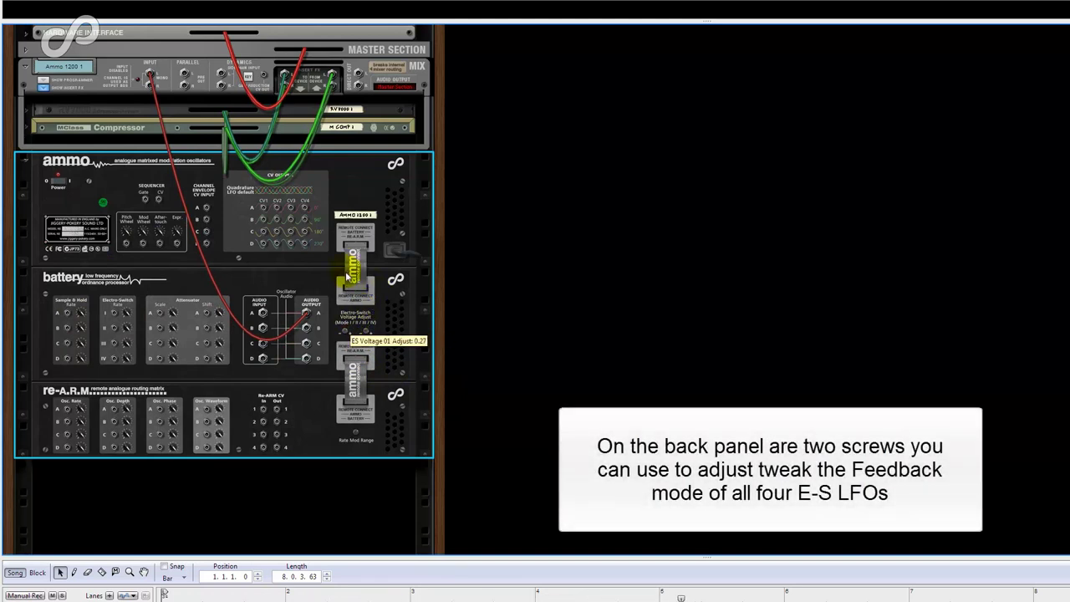
drag(365, 333, 377, 401)
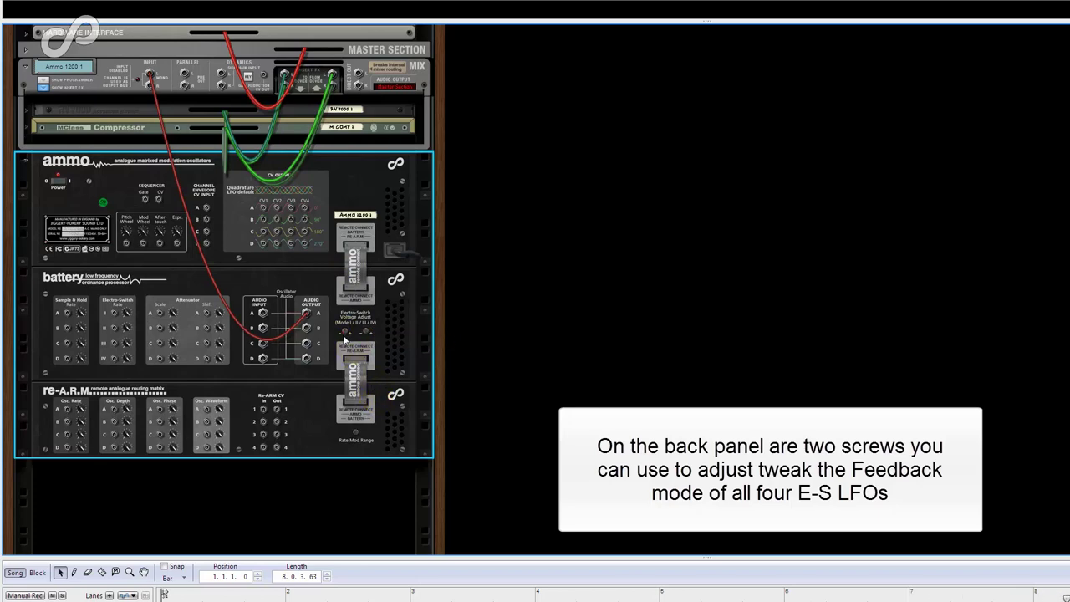
key(Tab)
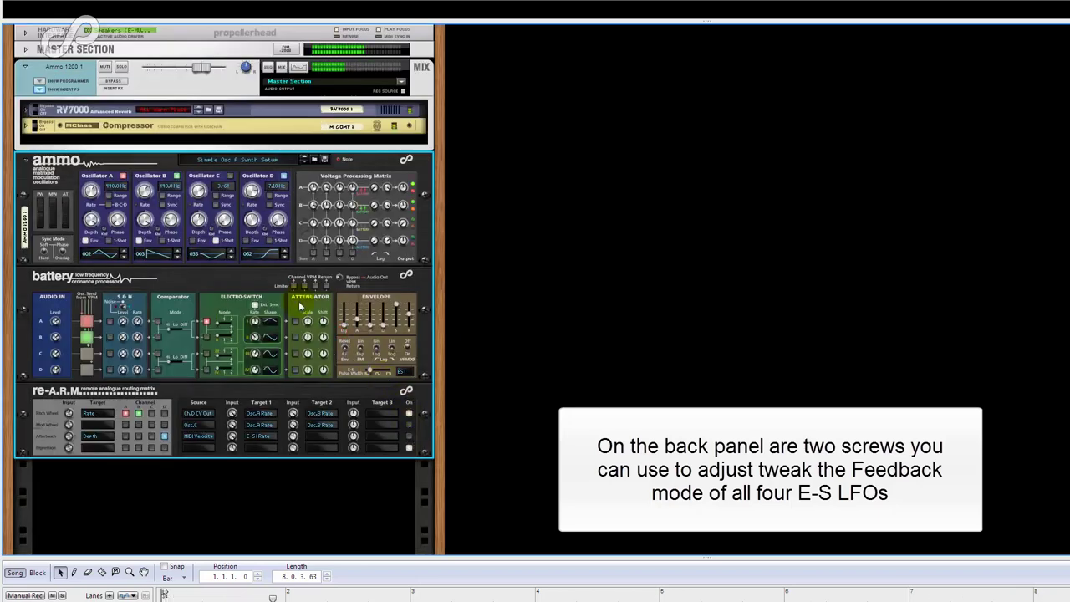
key(Tab)
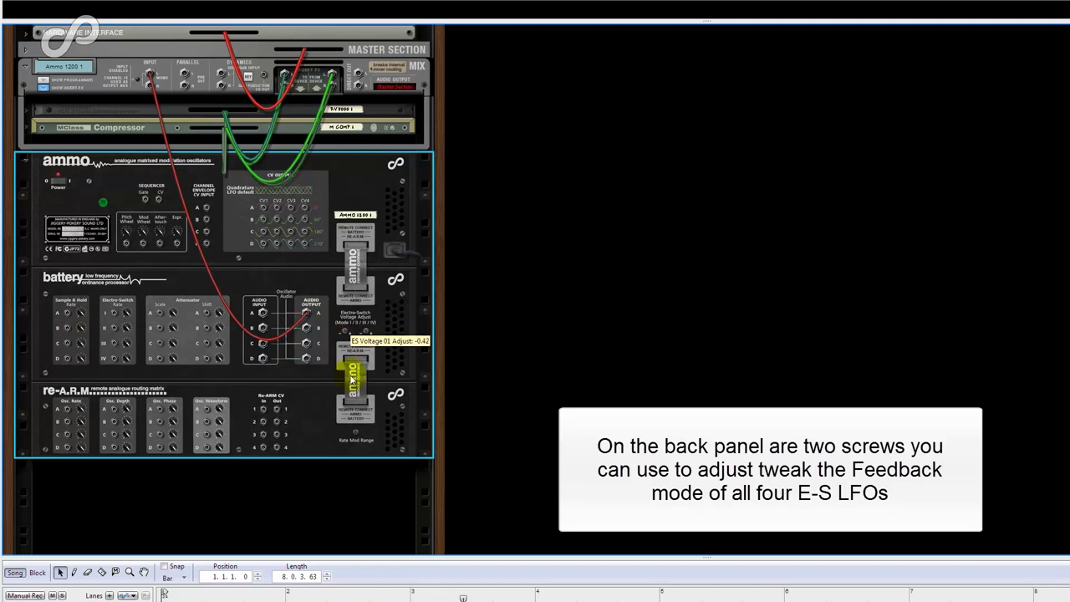
drag(365, 333, 365, 276)
drag(343, 335, 347, 273)
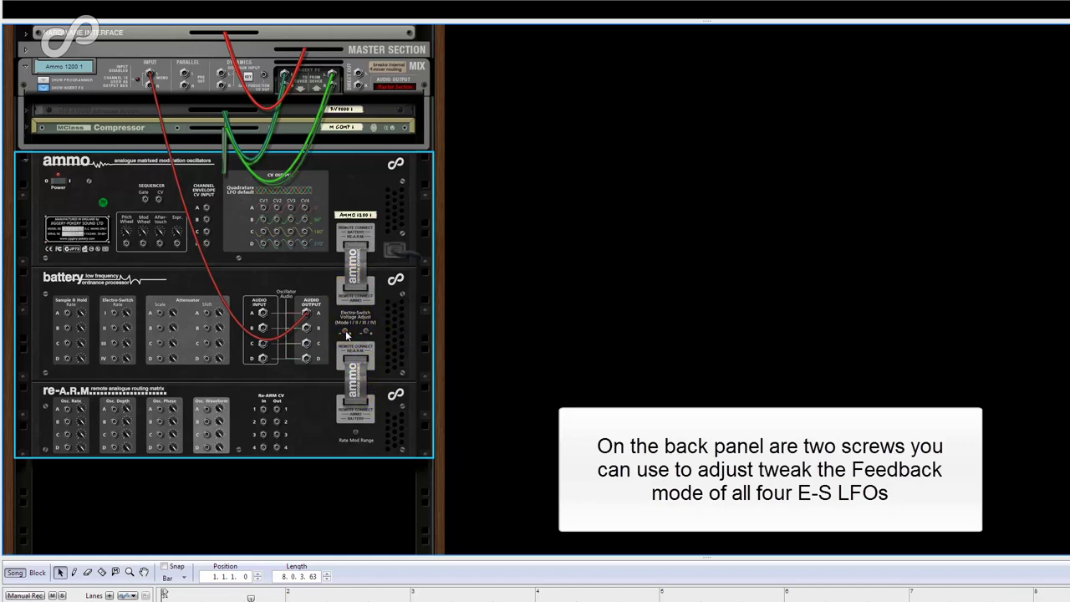
key(Tab)
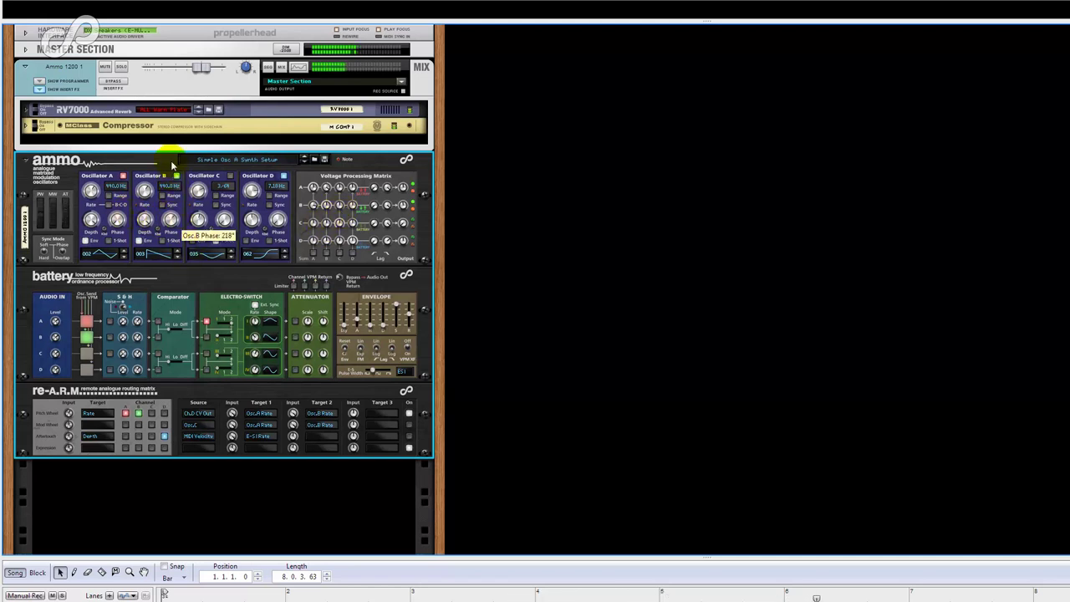
Step: Set Oscillator B to waveform 005 and cable Battery's audio output B to the mix channel's right input for stereo
click(177, 255)
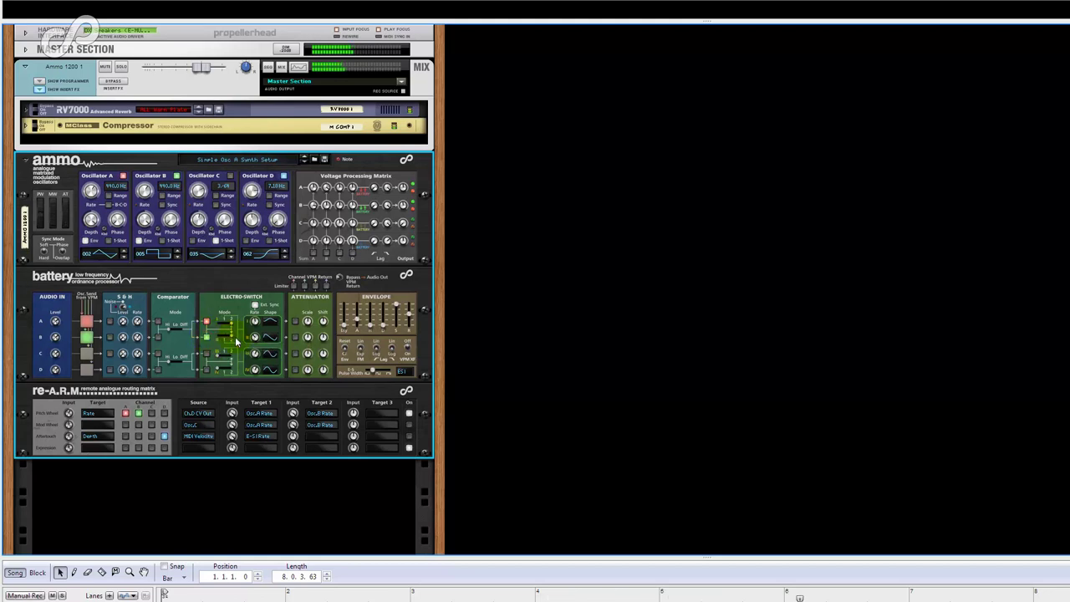
key(Tab)
drag(306, 327, 139, 94)
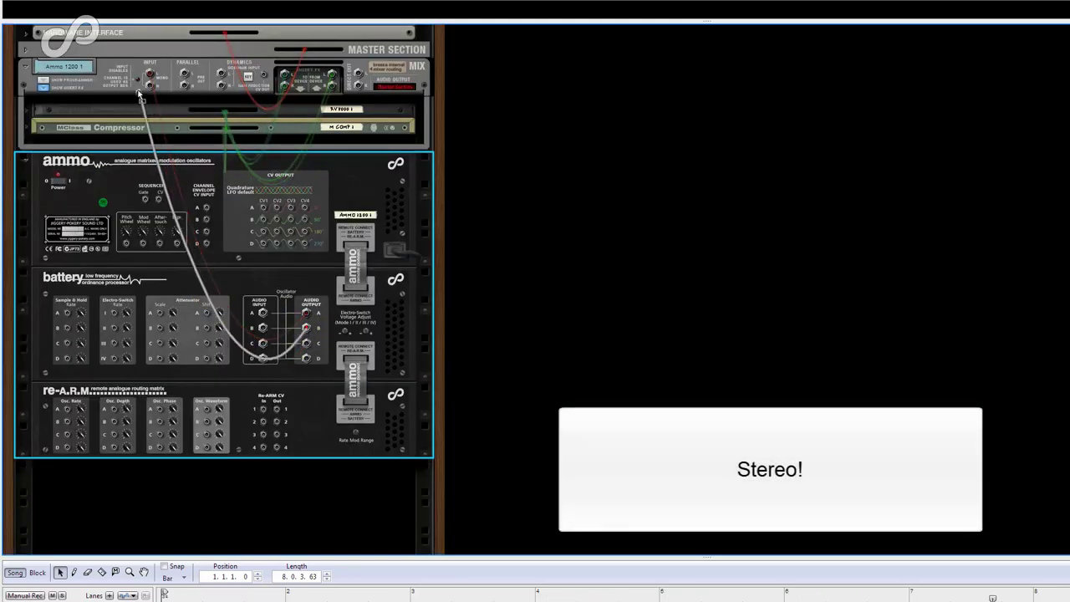
key(Tab)
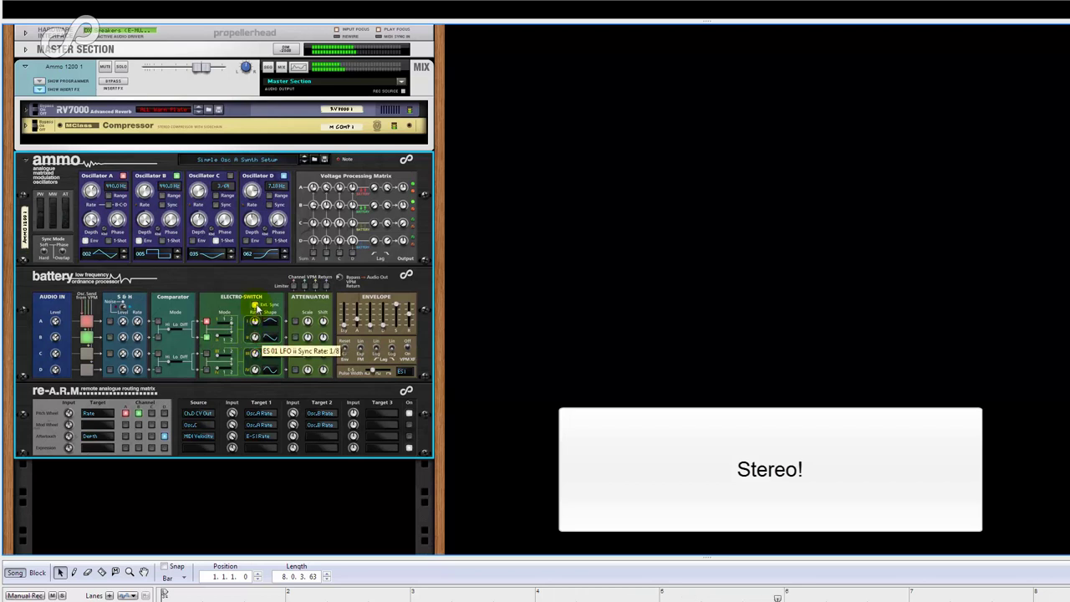
Step: Select Electro-Switch II for the pulse width control in Battery and raise its pulse width
click(400, 371)
click(420, 388)
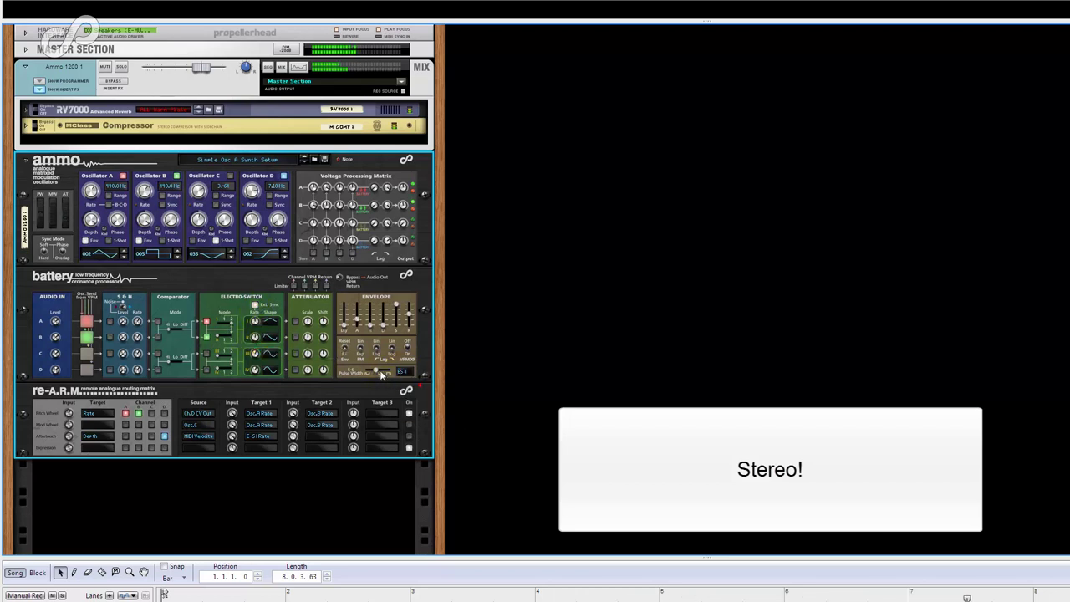
drag(376, 369, 383, 370)
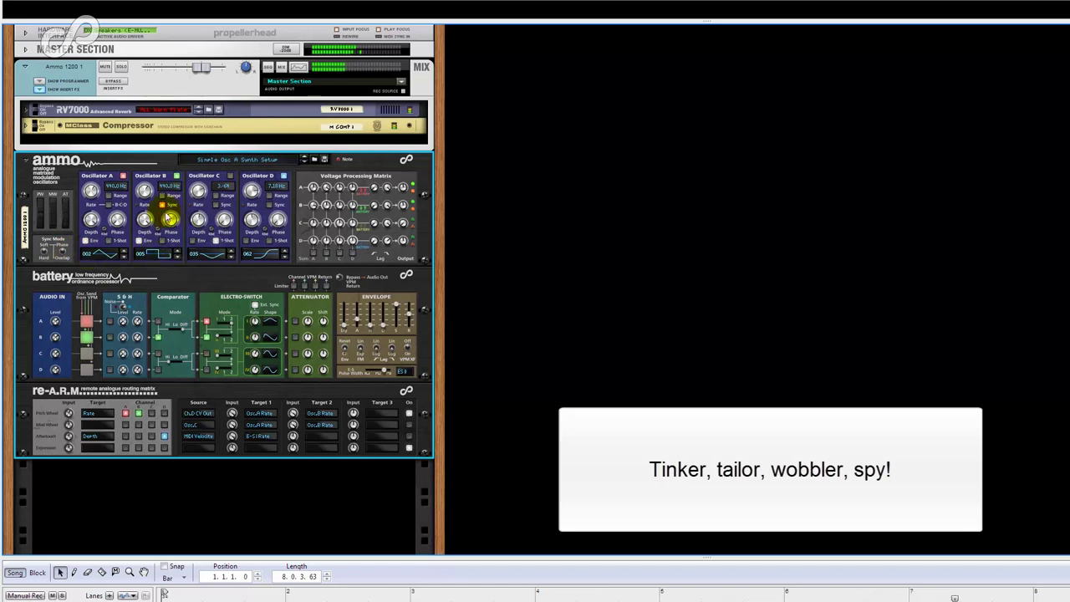
Step: Set Oscillator B to waveform 004 and switch the channel A-B comparator to High mode
click(176, 257)
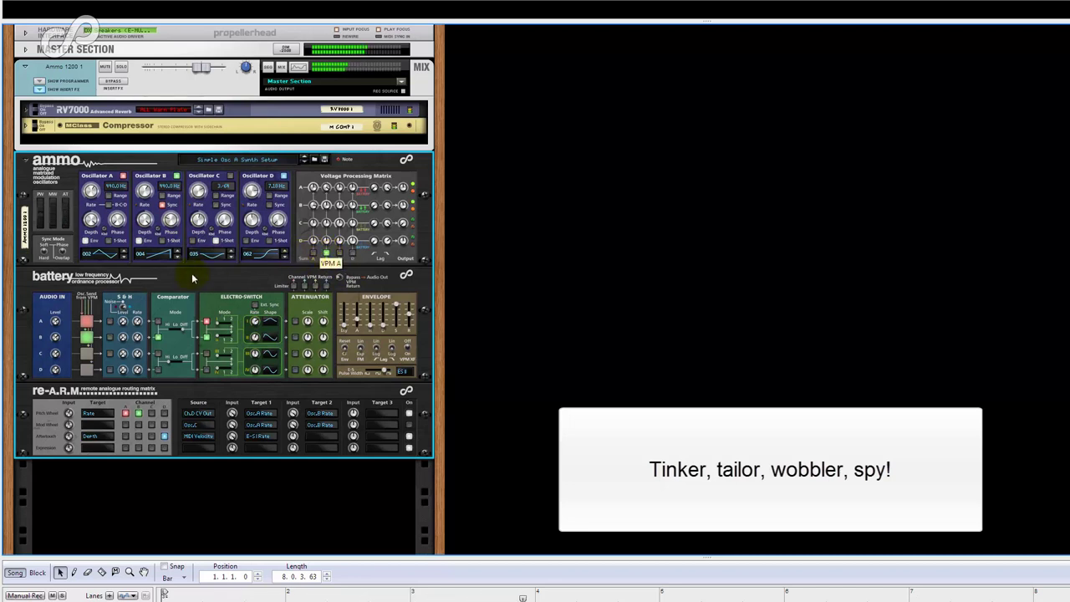
drag(180, 329, 170, 332)
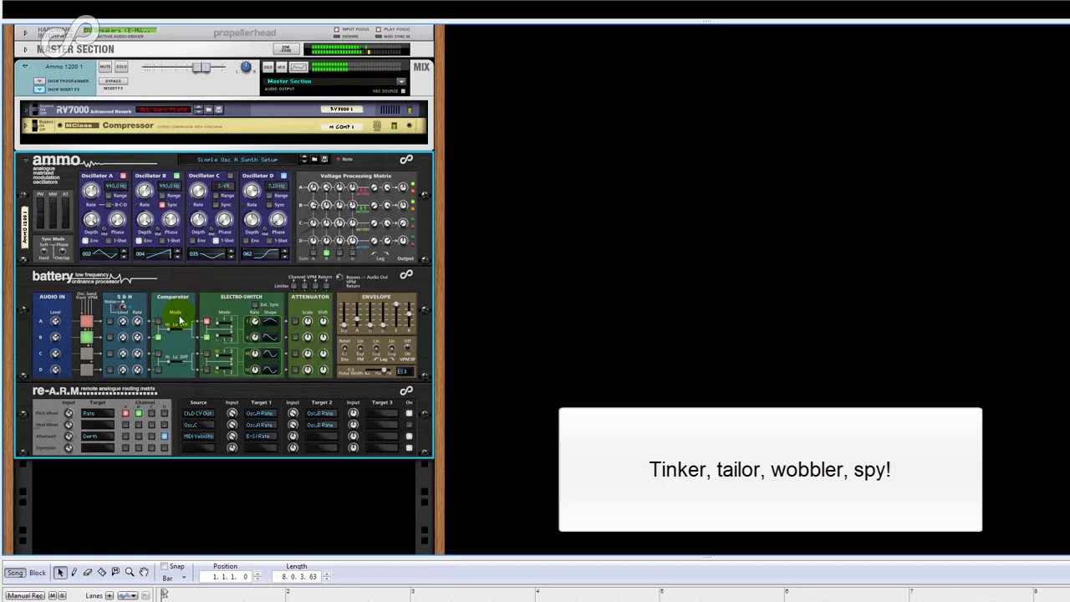
Step: Adjust channel B's Electro-Switch mode and LFO II rate, and set Oscillator B to waveform 085
click(219, 337)
click(253, 337)
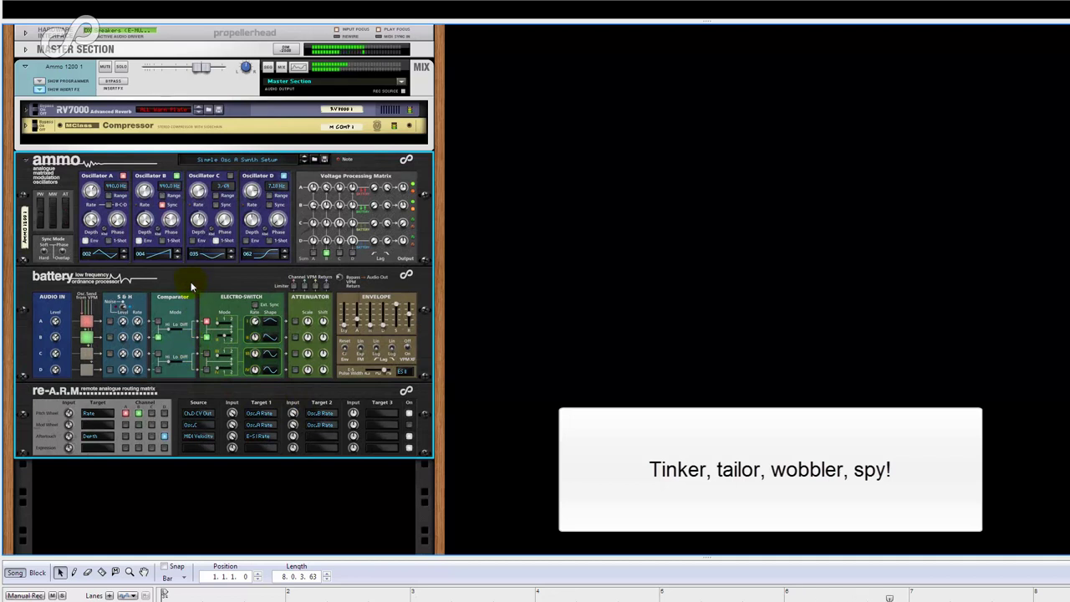
drag(166, 260, 166, 177)
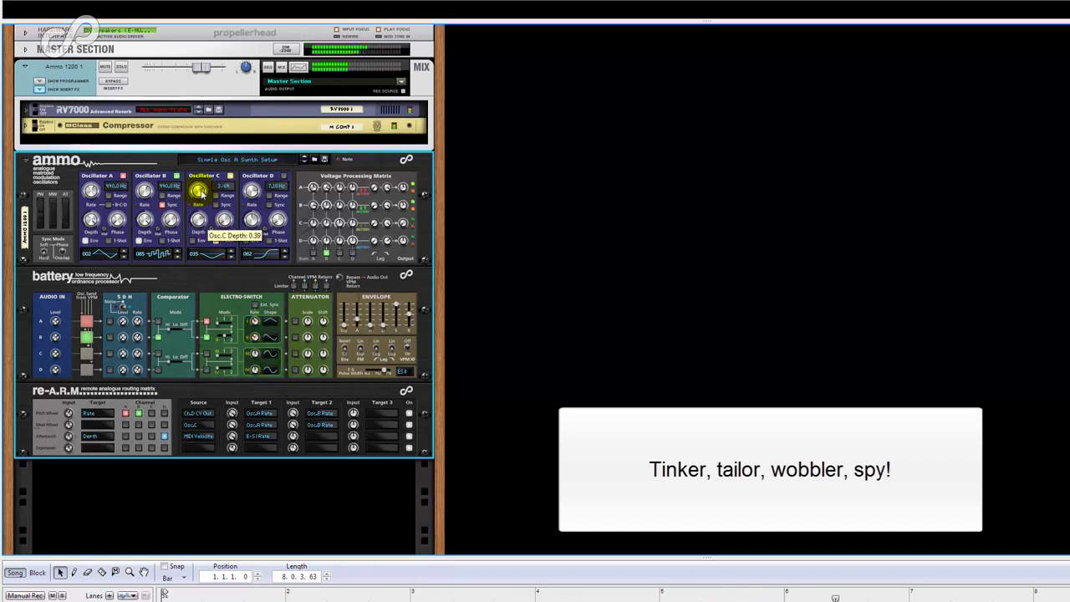
Step: Adjust the depth of Oscillator C and the depth of Oscillator D
drag(201, 192, 197, 225)
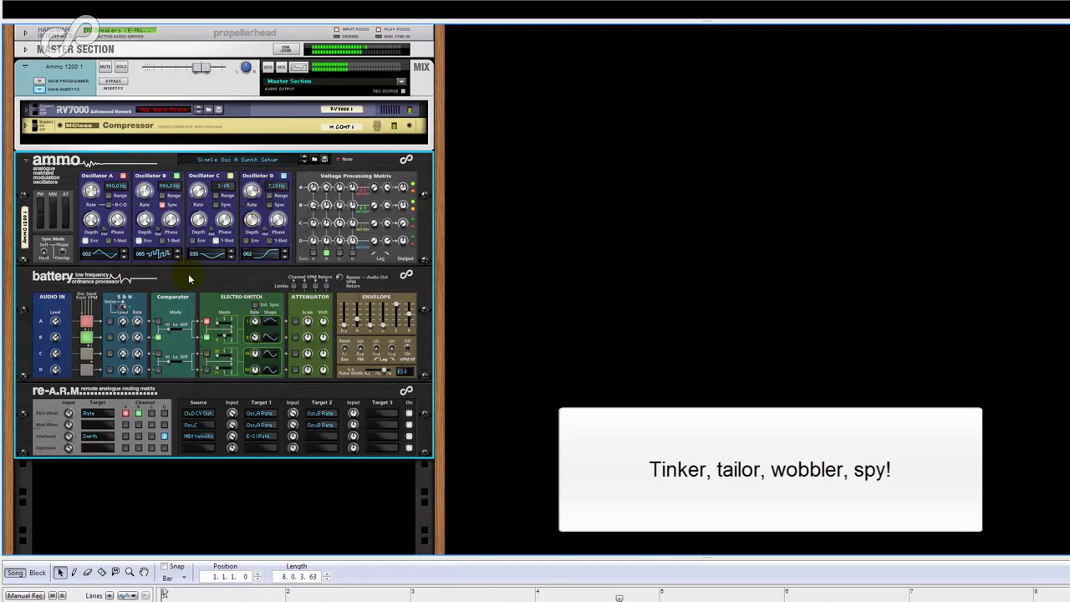
drag(251, 219, 253, 225)
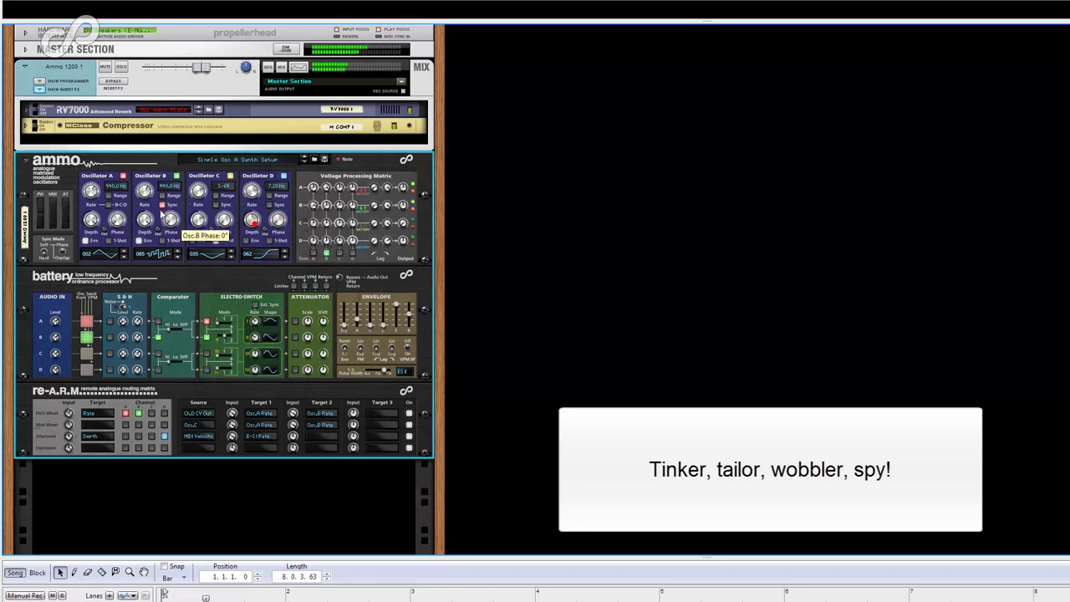
Step: Scroll Oscillator B through its waveforms and set it to waveform 013
drag(166, 251, 163, 326)
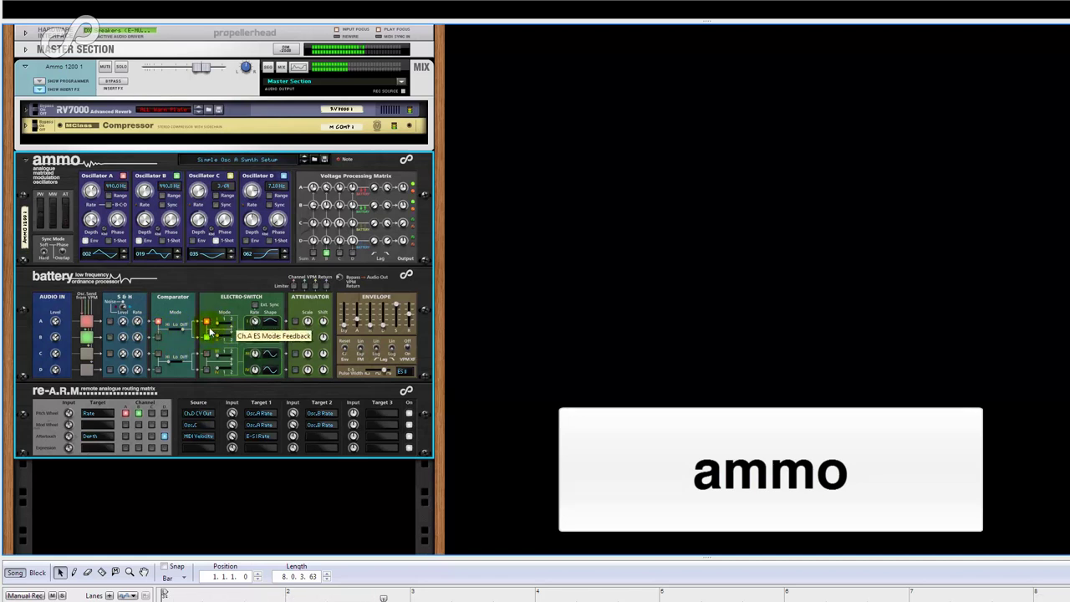
drag(172, 254, 168, 269)
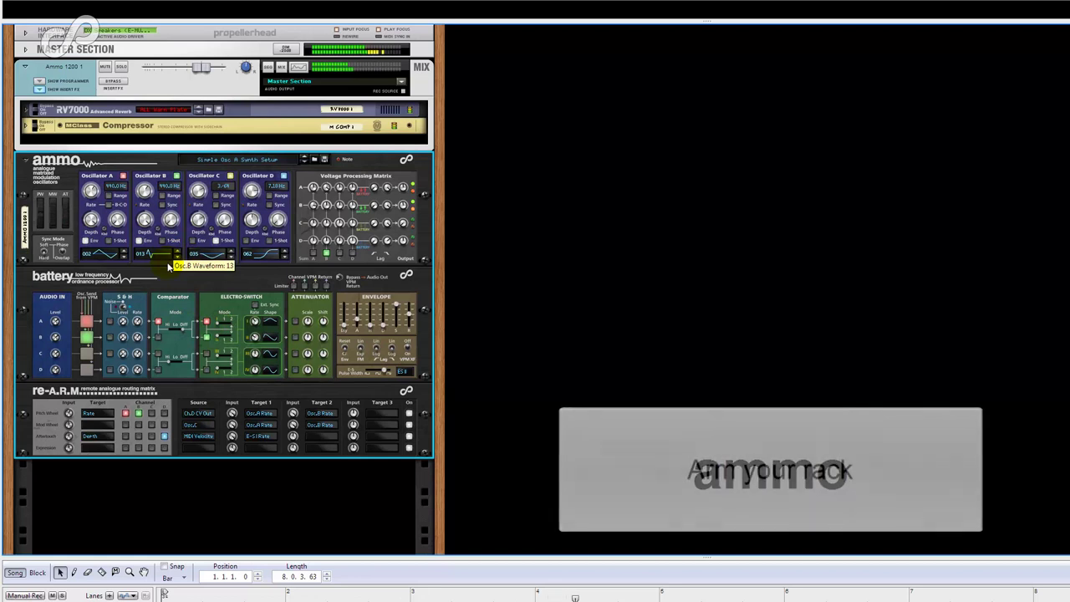